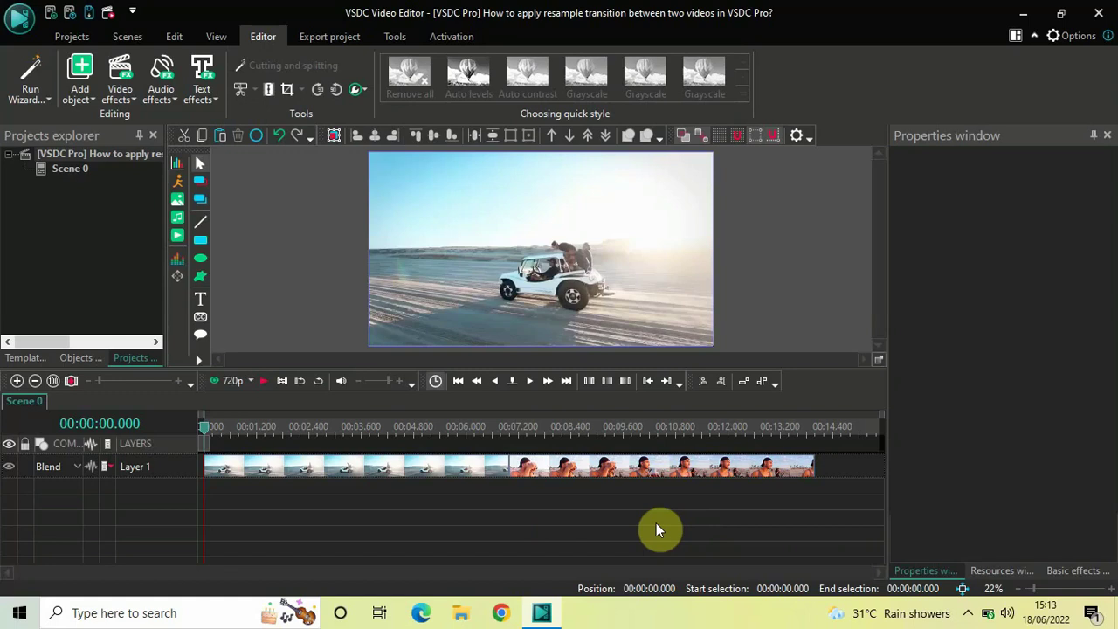
- Slide the second beach clip later, then back so it sits flush against the first clip
click(385, 429)
click(669, 428)
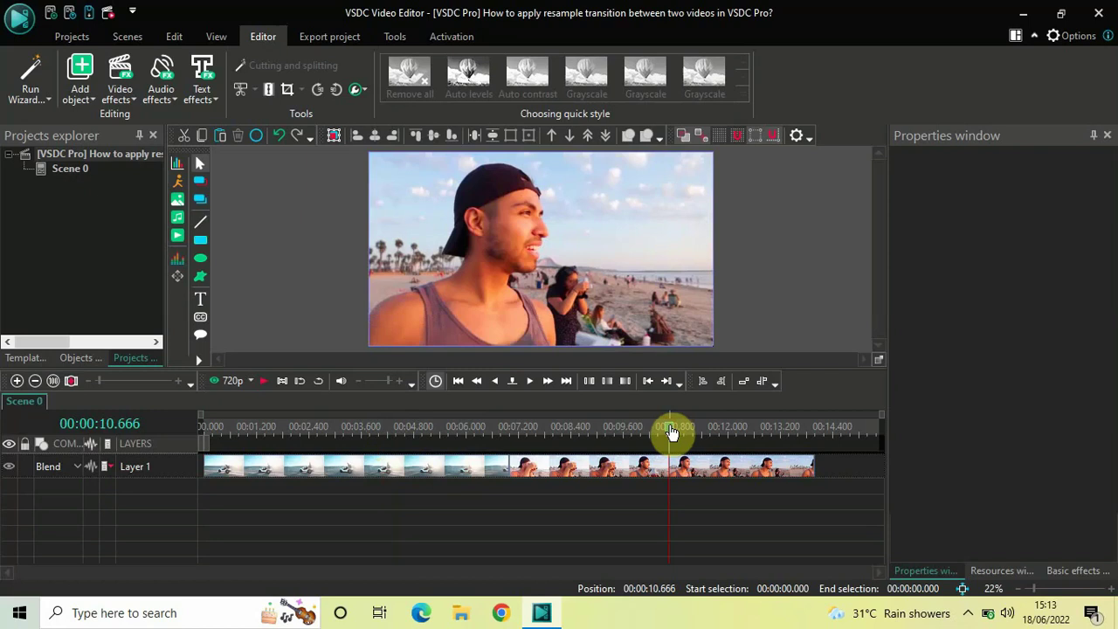
click(546, 474)
drag(594, 473, 595, 473)
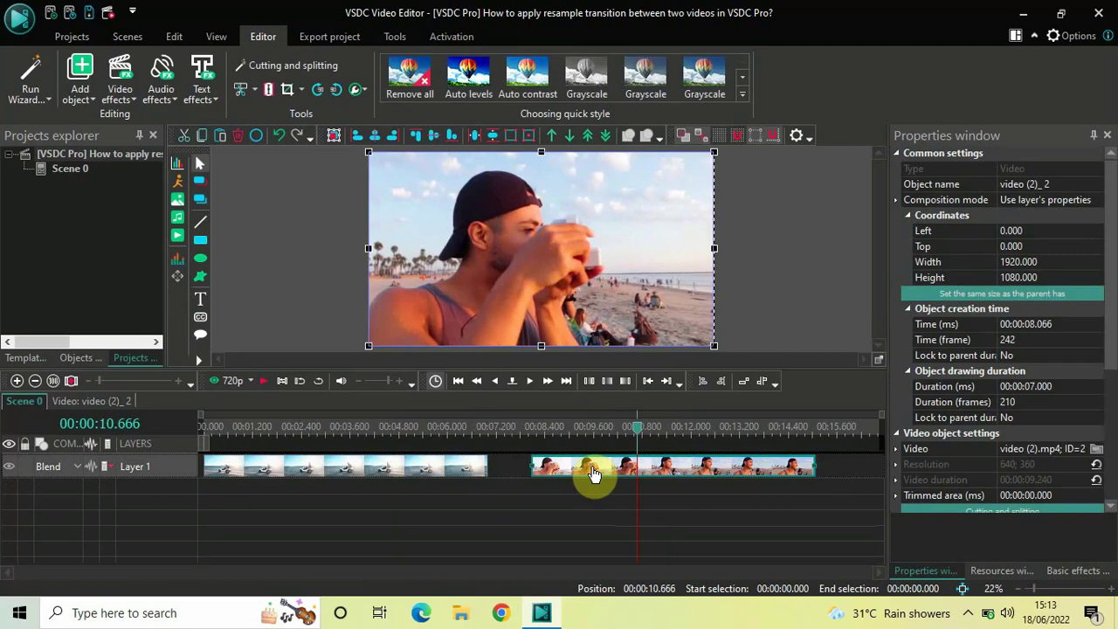
mouse_move(594, 473)
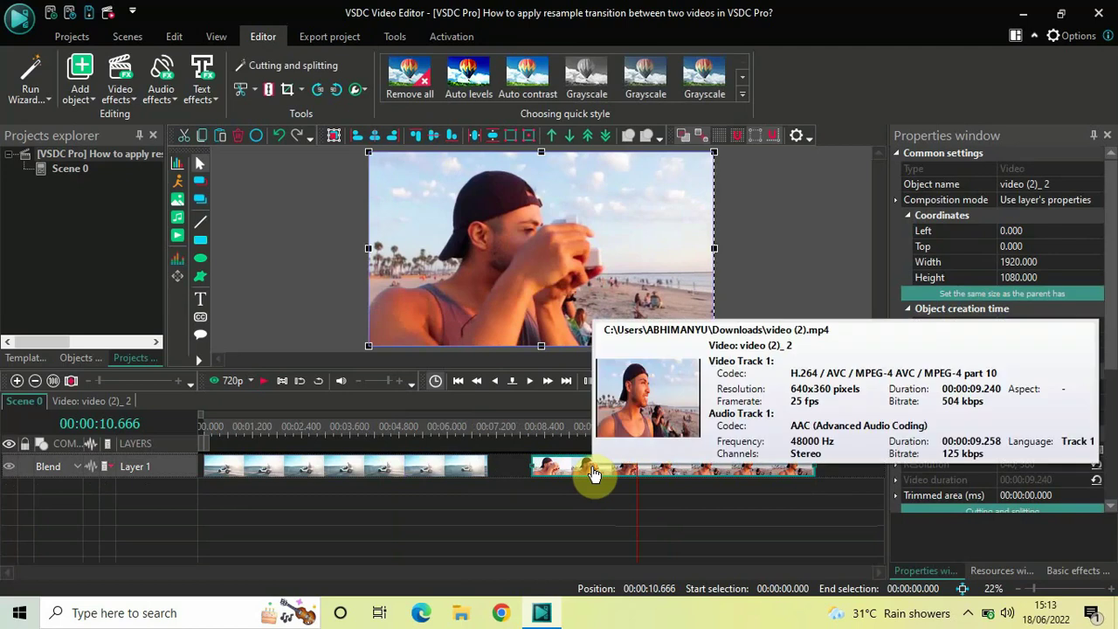
drag(593, 474, 519, 450)
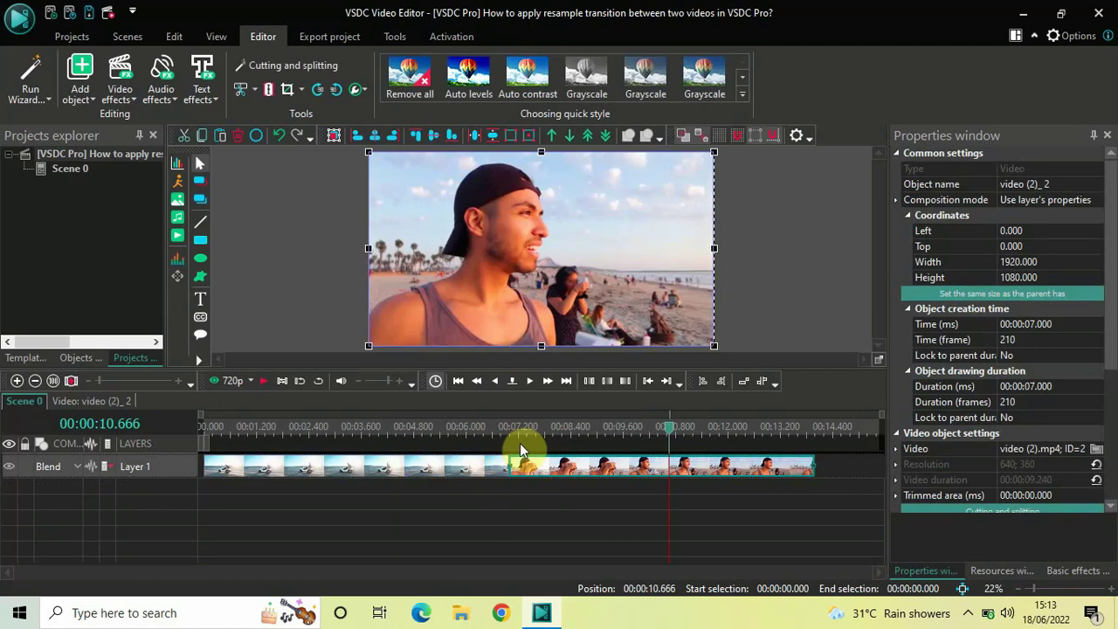
click(468, 525)
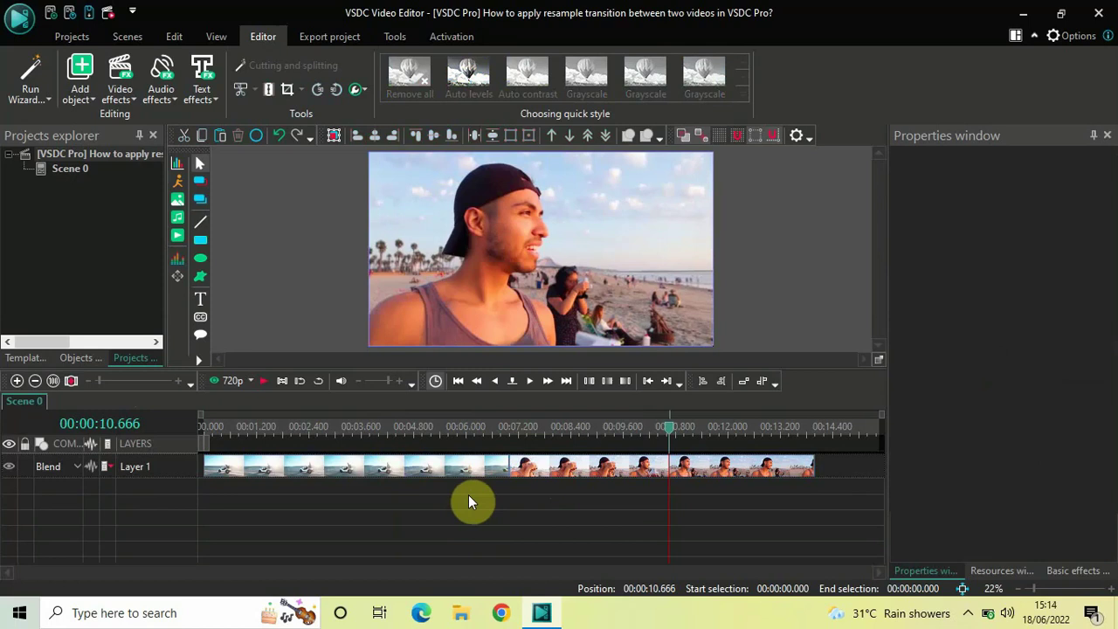
- Add a Resample effect spanning the whole Car Demo_1 clip from Video effects > Transforms
click(341, 473)
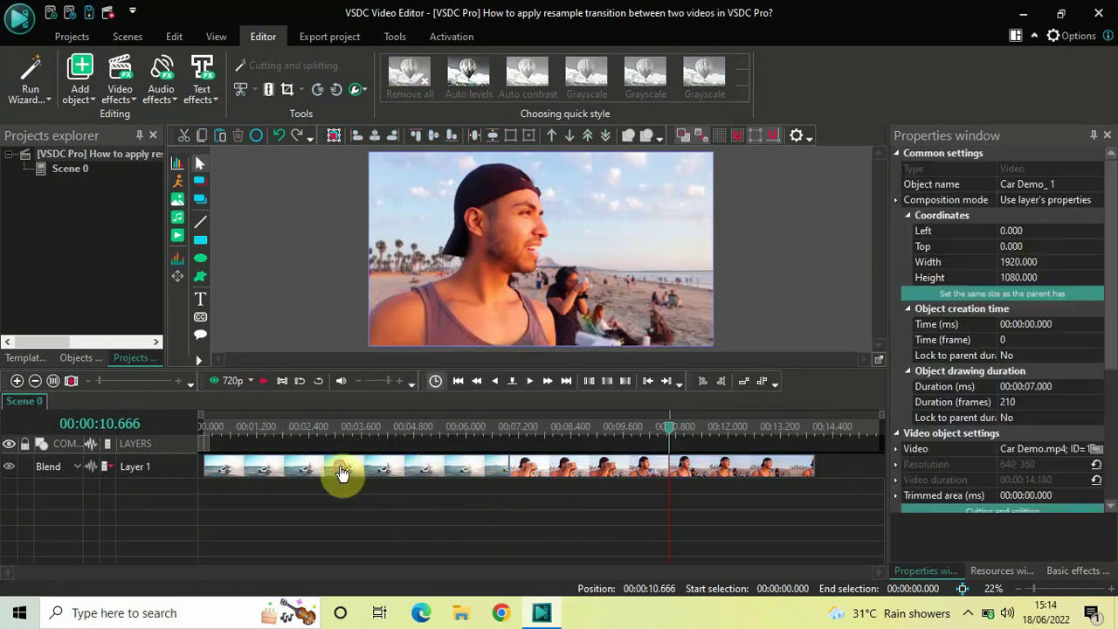
double_click(342, 473)
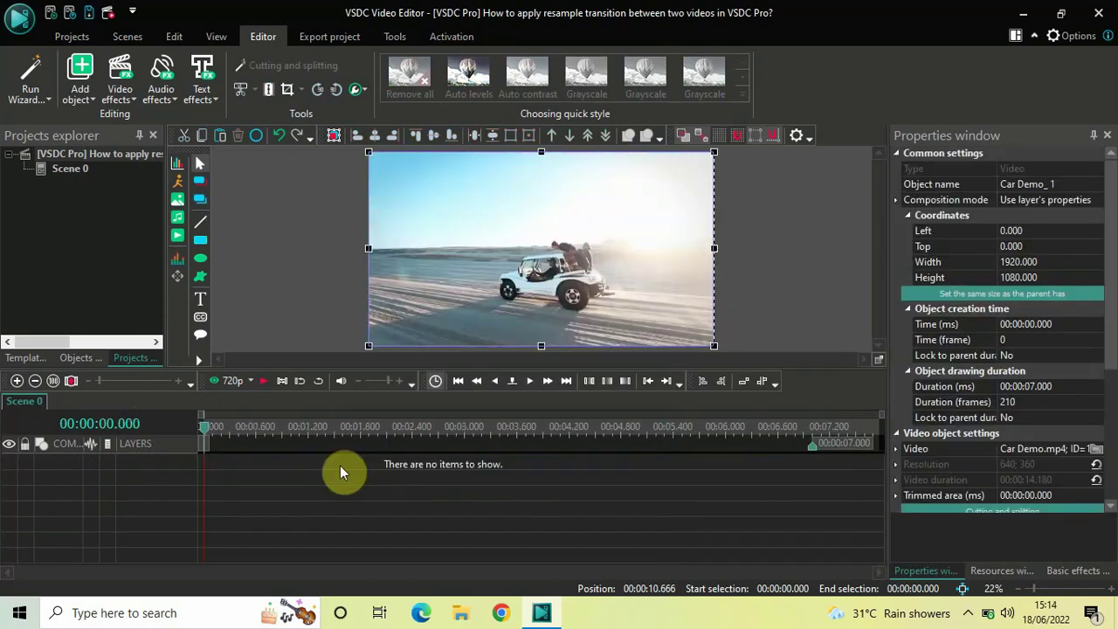
click(121, 95)
mouse_move(155, 174)
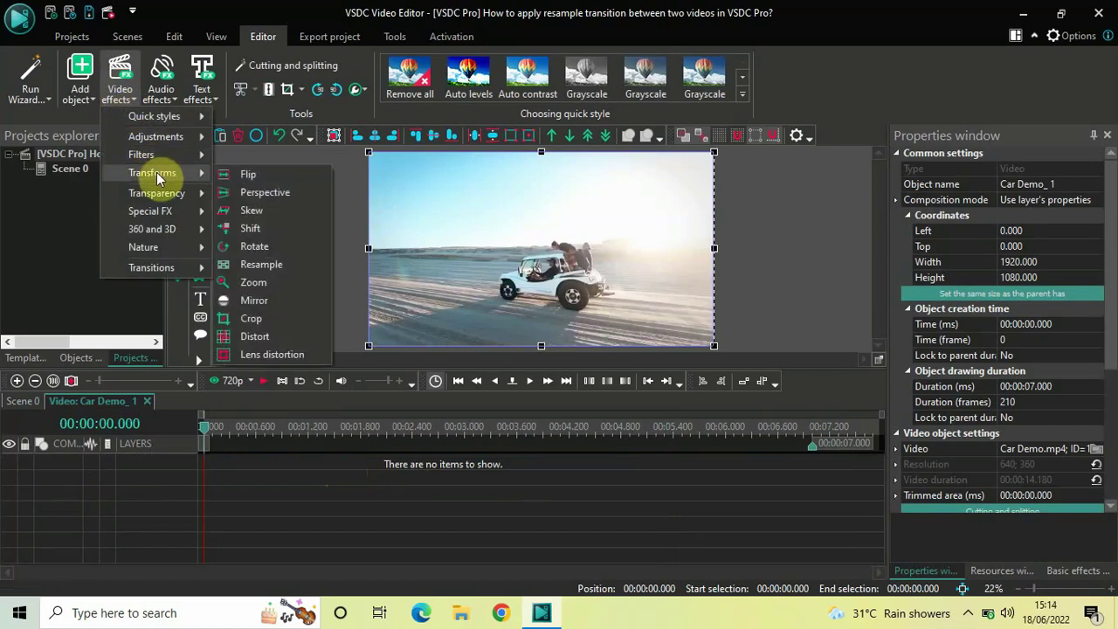
click(283, 263)
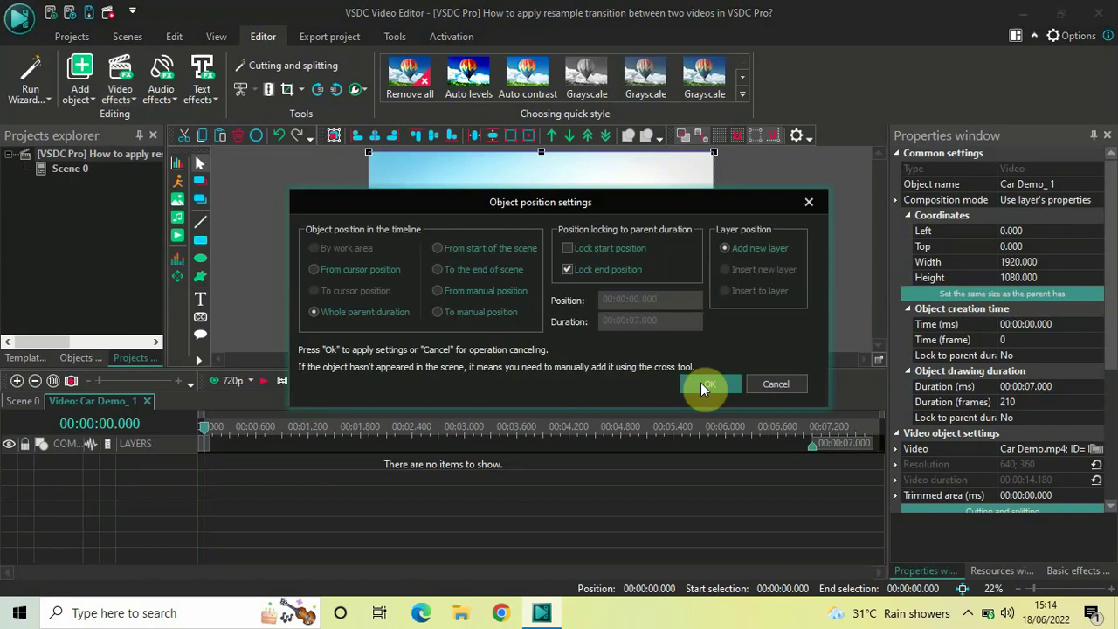
click(701, 383)
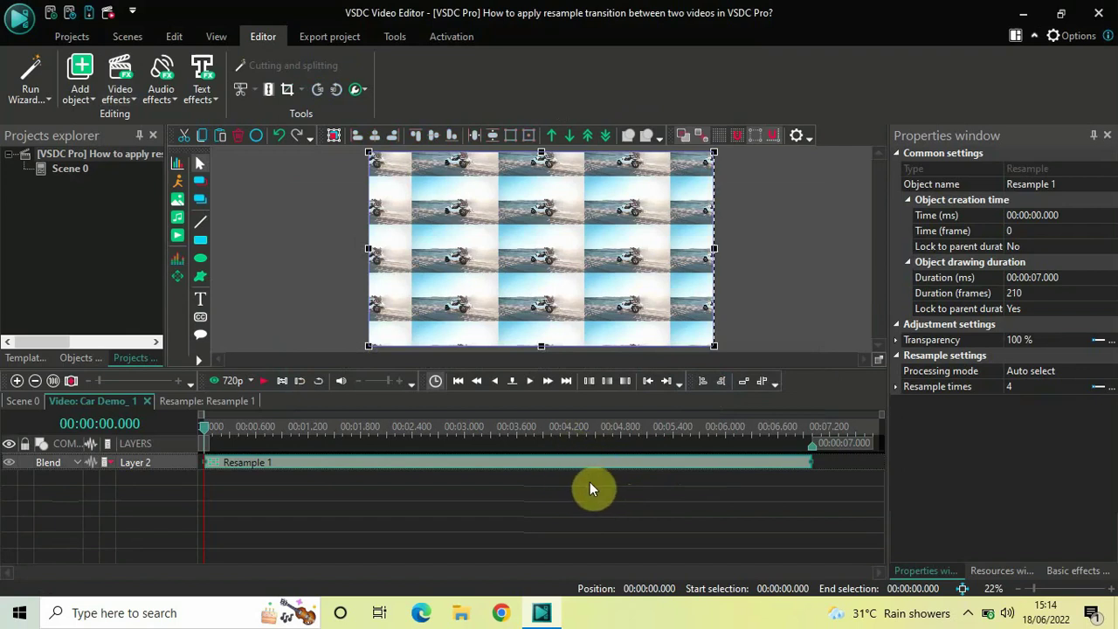
- Set Resample 1's duration to 2000 ms and drag it to start at 5 seconds
click(946, 286)
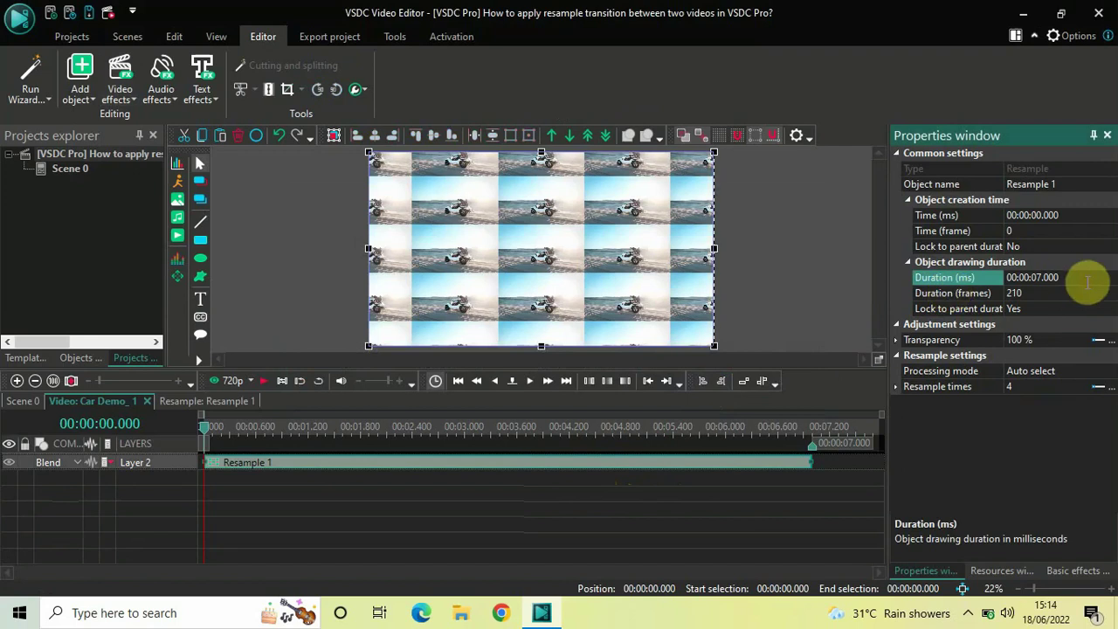
key(BackSpace)
key(BackSpace)
key(BackSpace)
key(BackSpace)
text(2000)
key(Return)
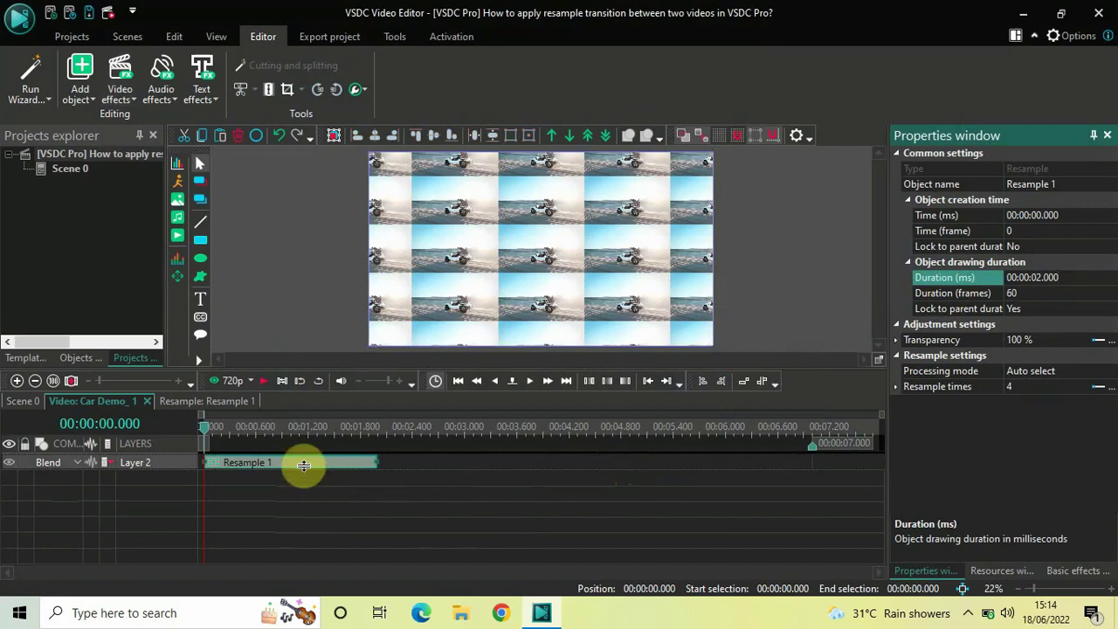
drag(323, 466, 739, 436)
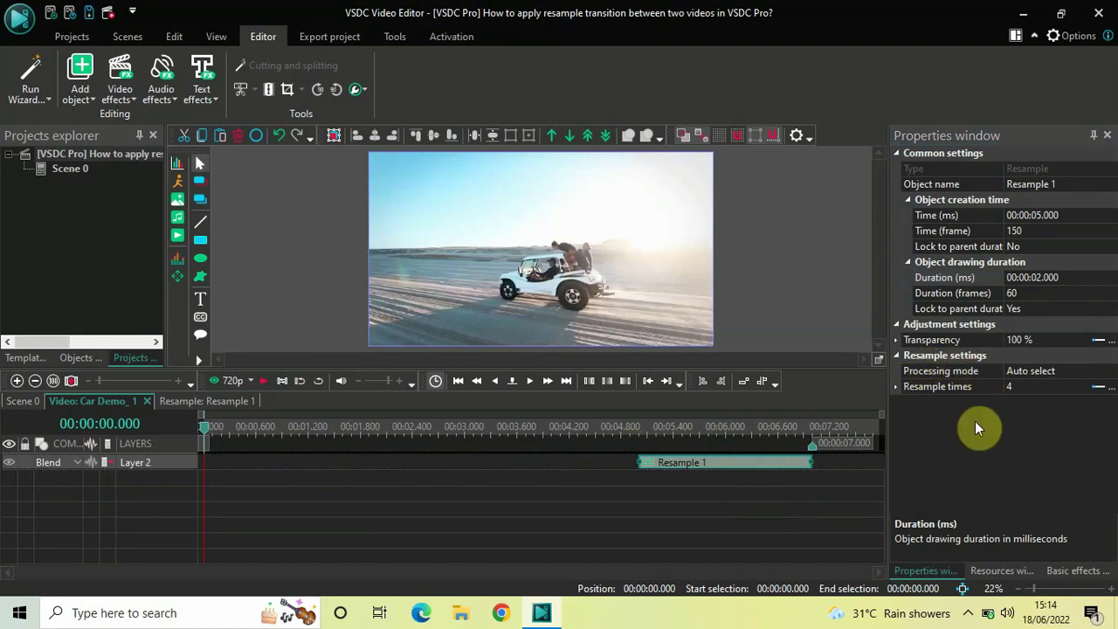
- Open Resample 1's Resample times curve editor and show the Templates list
click(940, 389)
click(1019, 391)
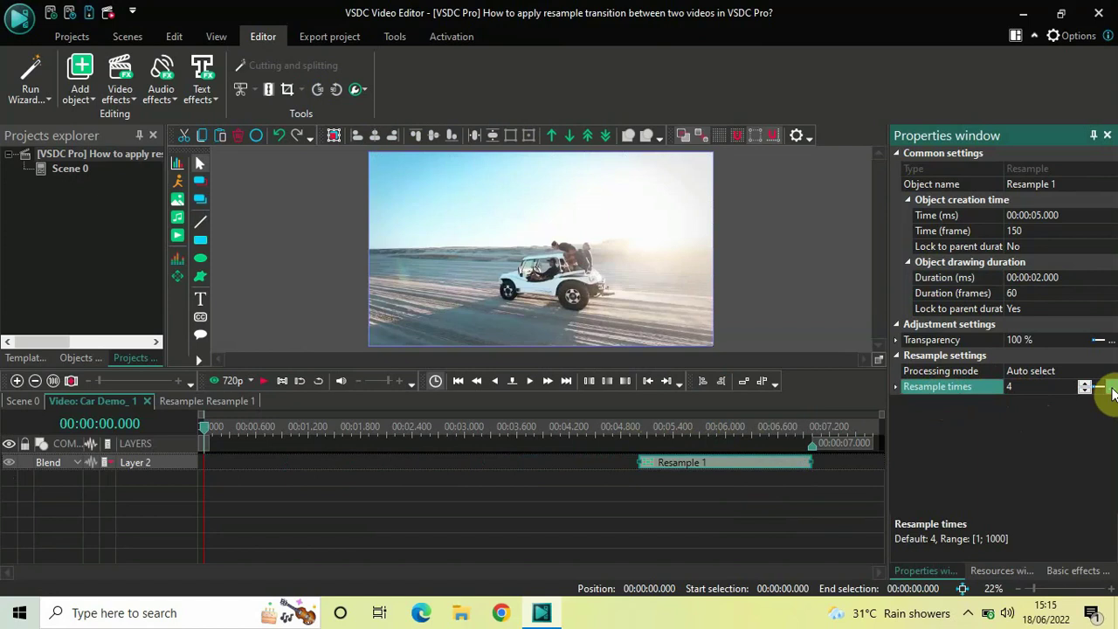
click(1111, 387)
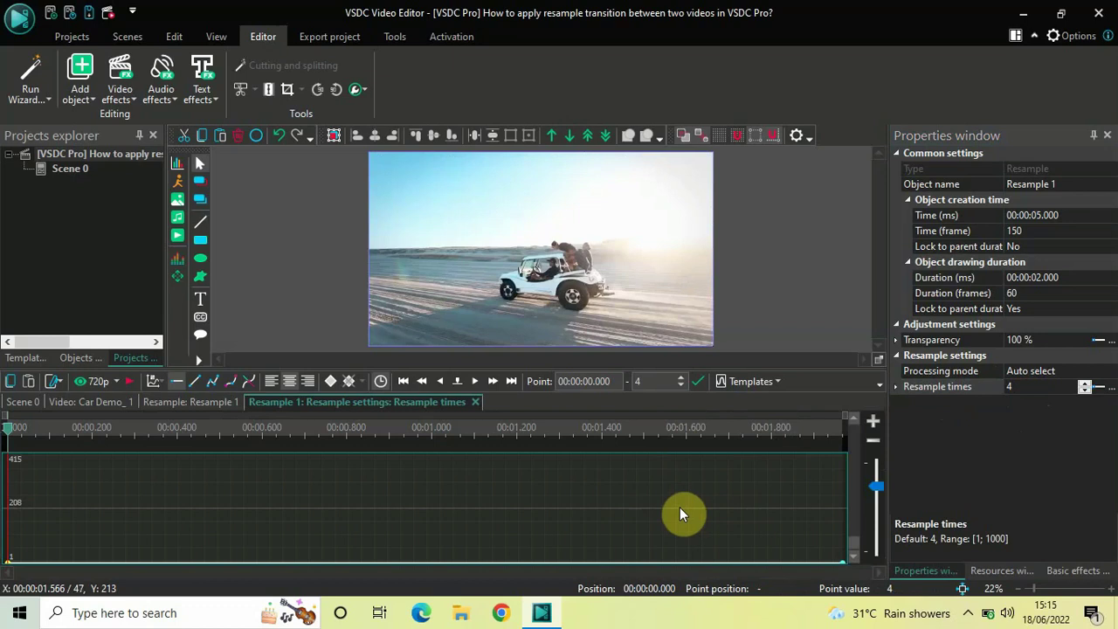
click(751, 381)
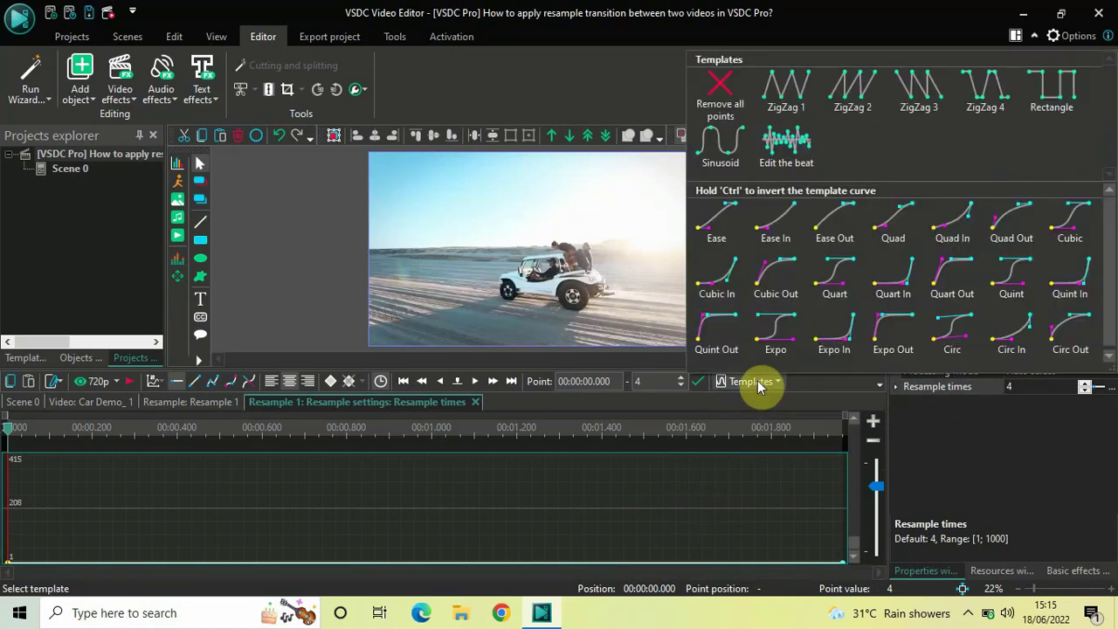
- Apply the ZigZag 1 curve template and lower its frequency to 0.500 Hz
click(782, 88)
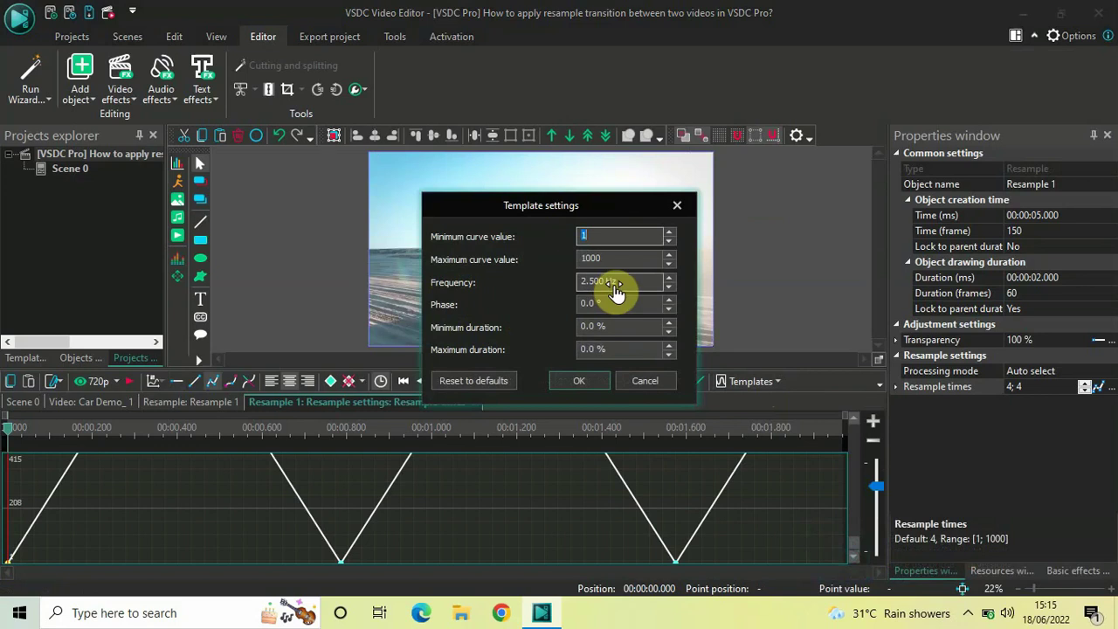
click(669, 288)
click(668, 288)
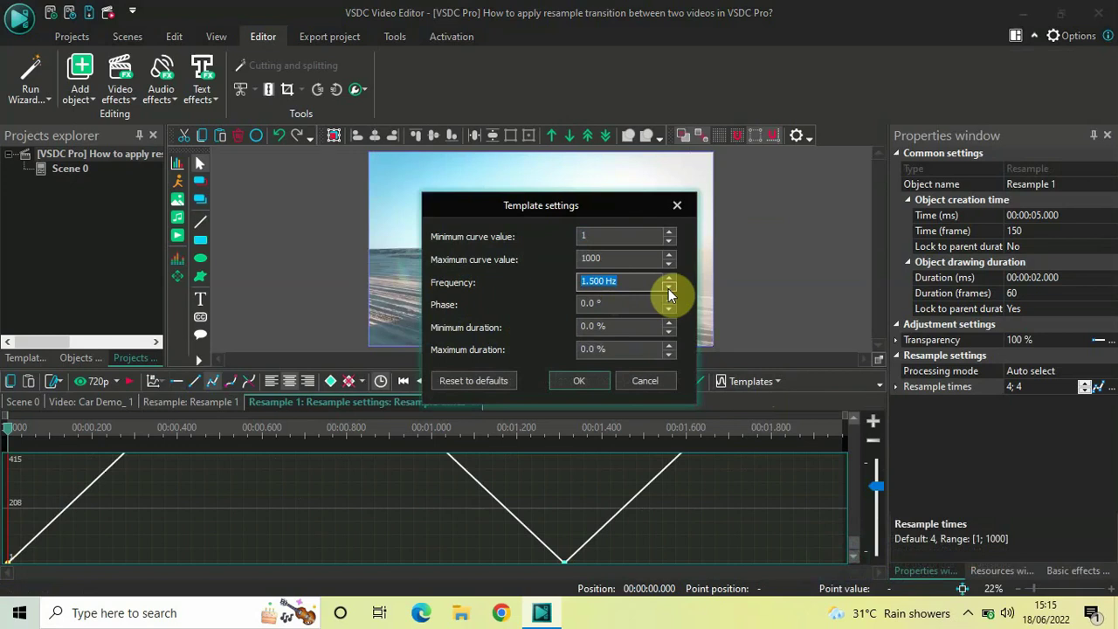
click(668, 289)
click(668, 288)
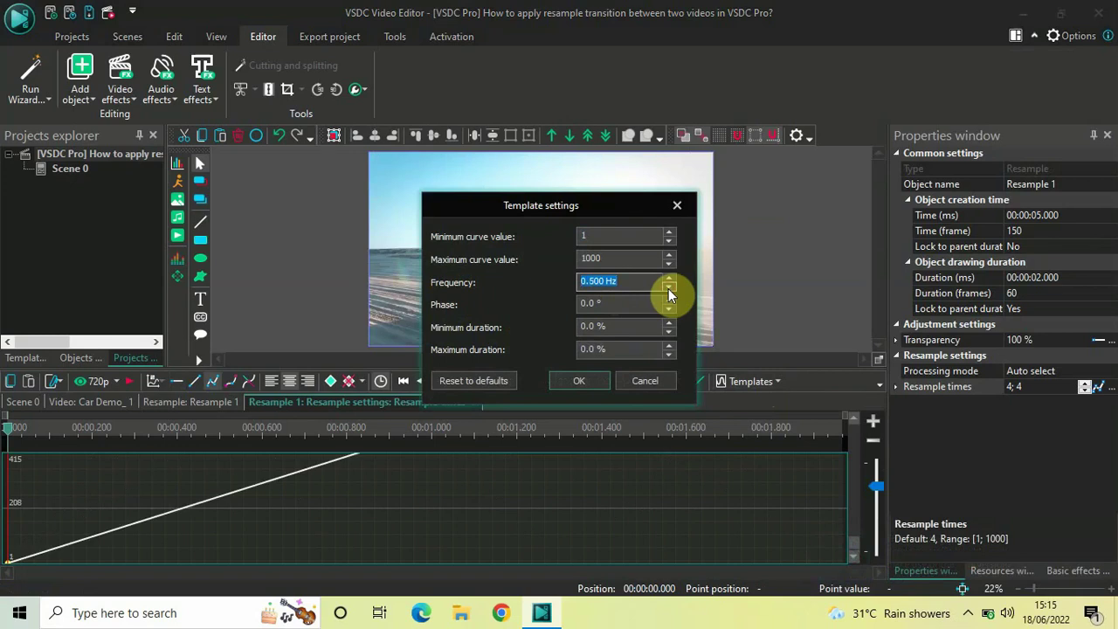
click(599, 282)
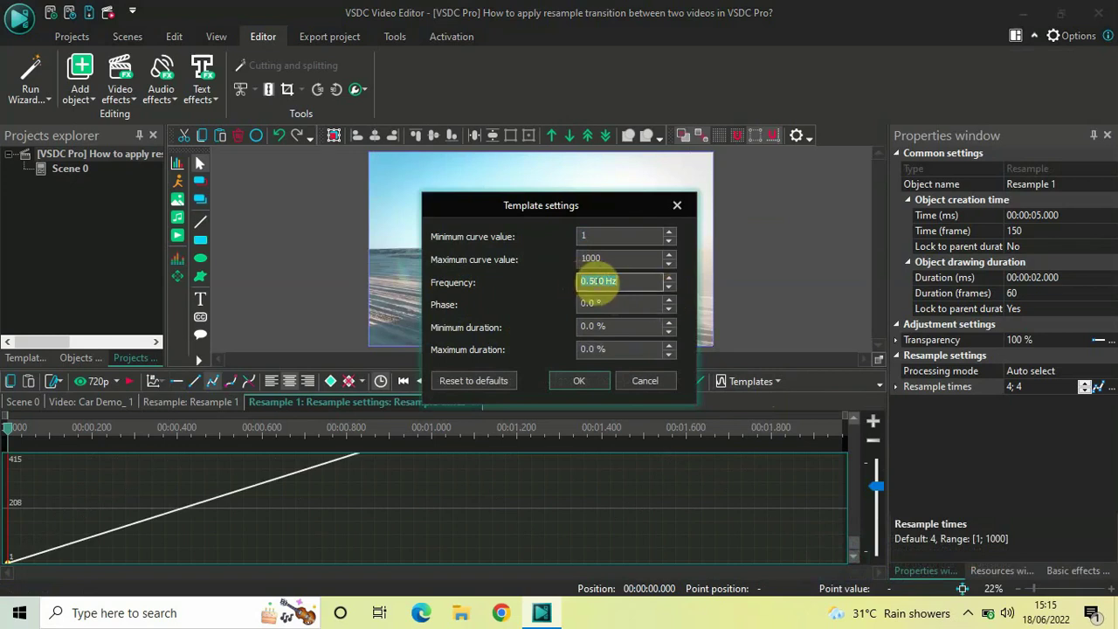
drag(579, 281, 624, 280)
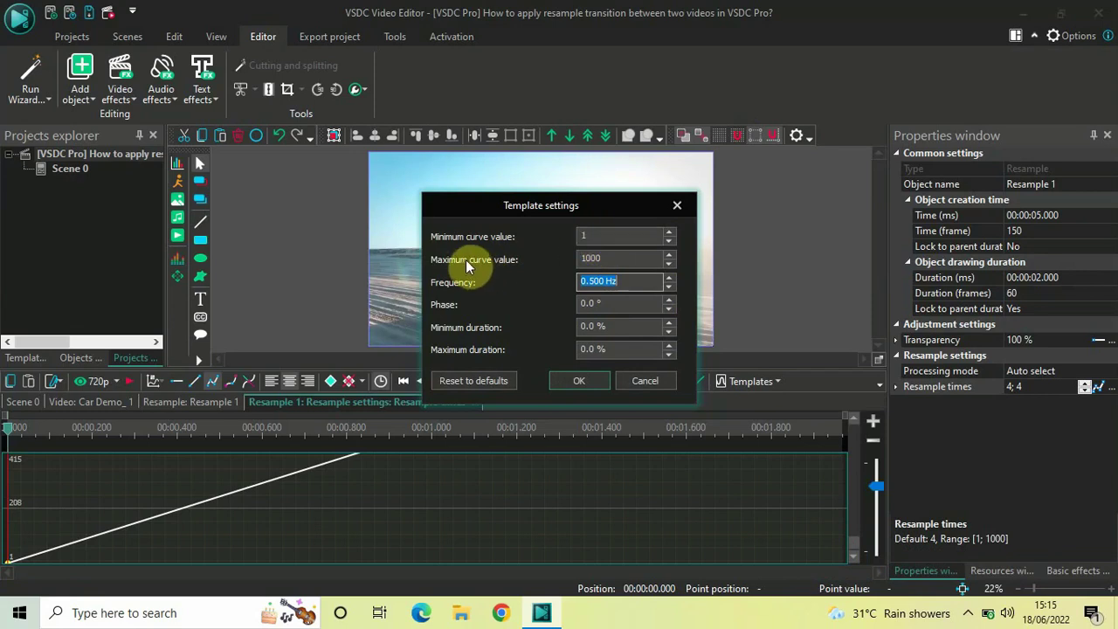
- Change the maximum curve value from 1000 to 50 and confirm the template settings
click(622, 261)
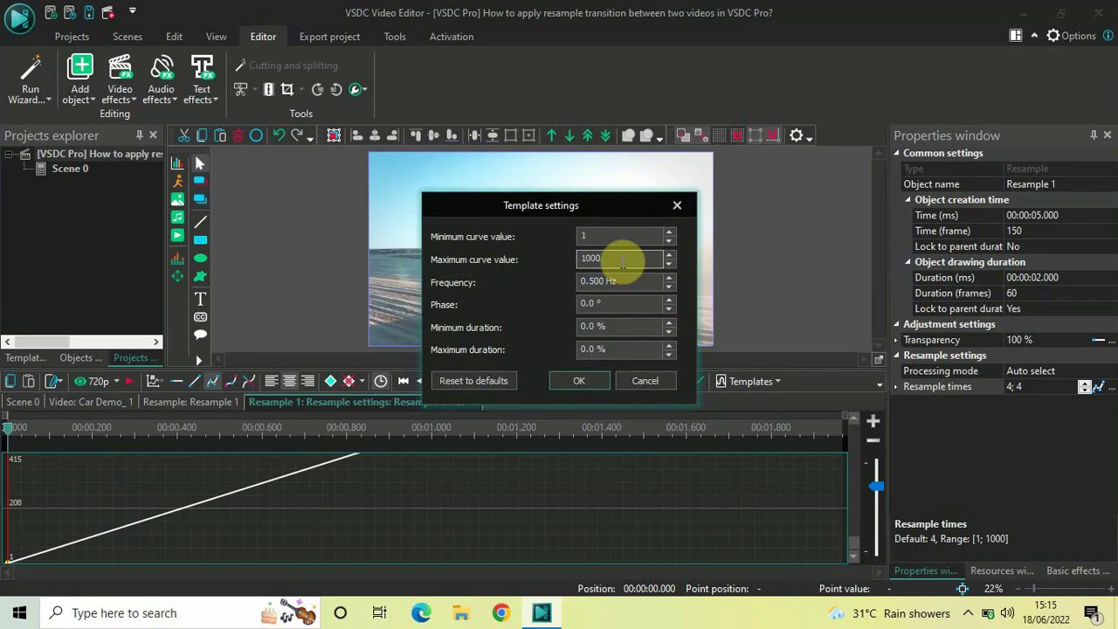
double_click(622, 261)
key(BackSpace)
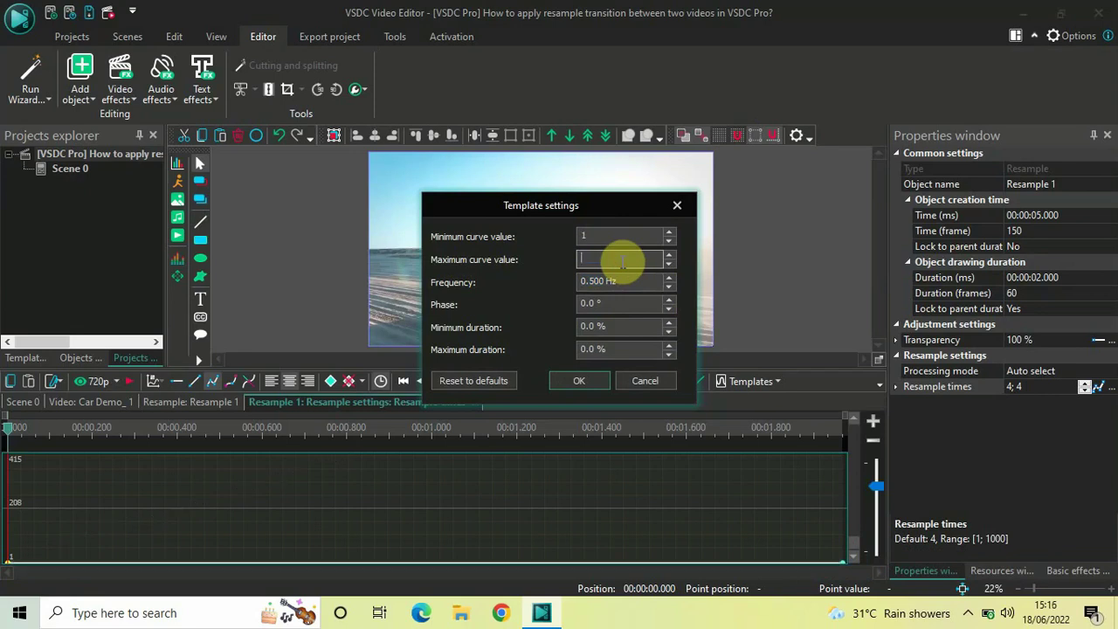
text(50)
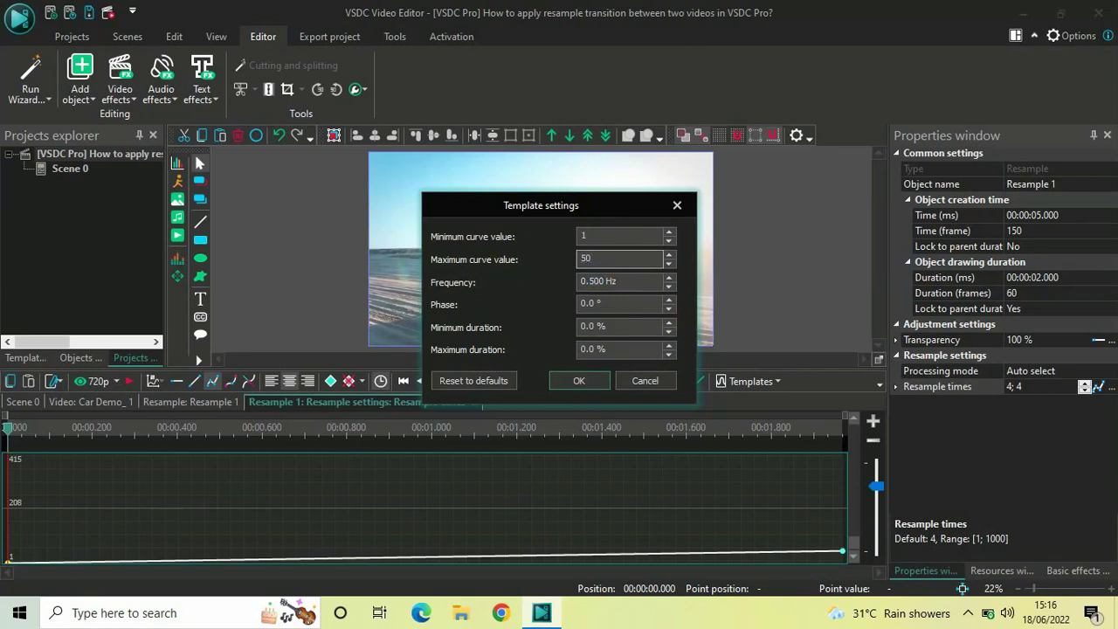
click(578, 382)
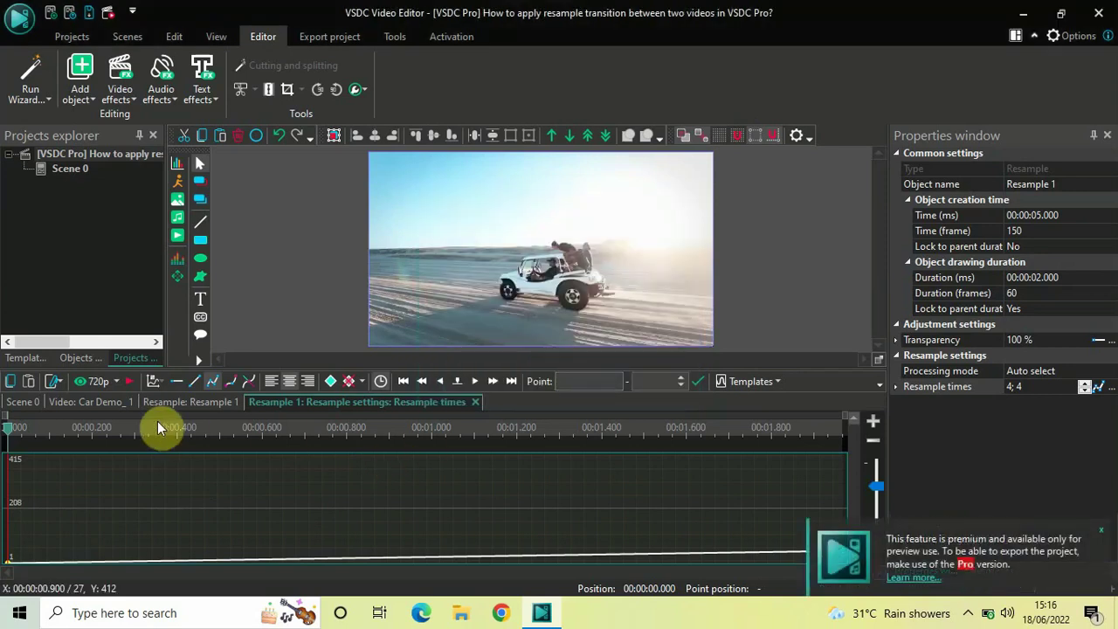
- Return to Scene 0 and open video (2)_2 so it carries a Resample 2 copy (1; 50)
click(100, 401)
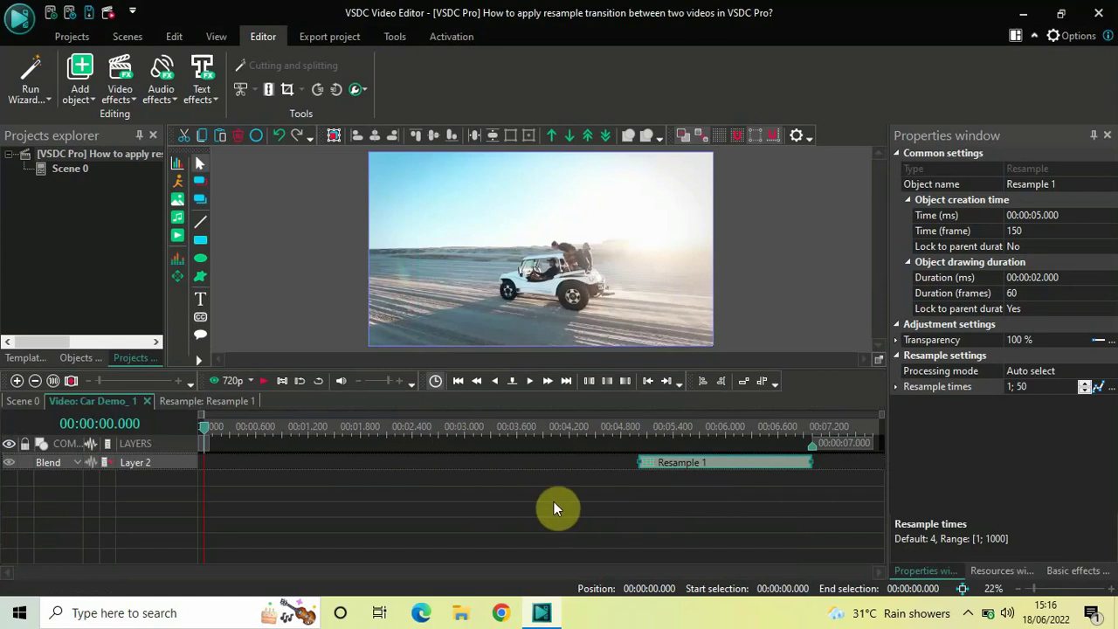
click(22, 403)
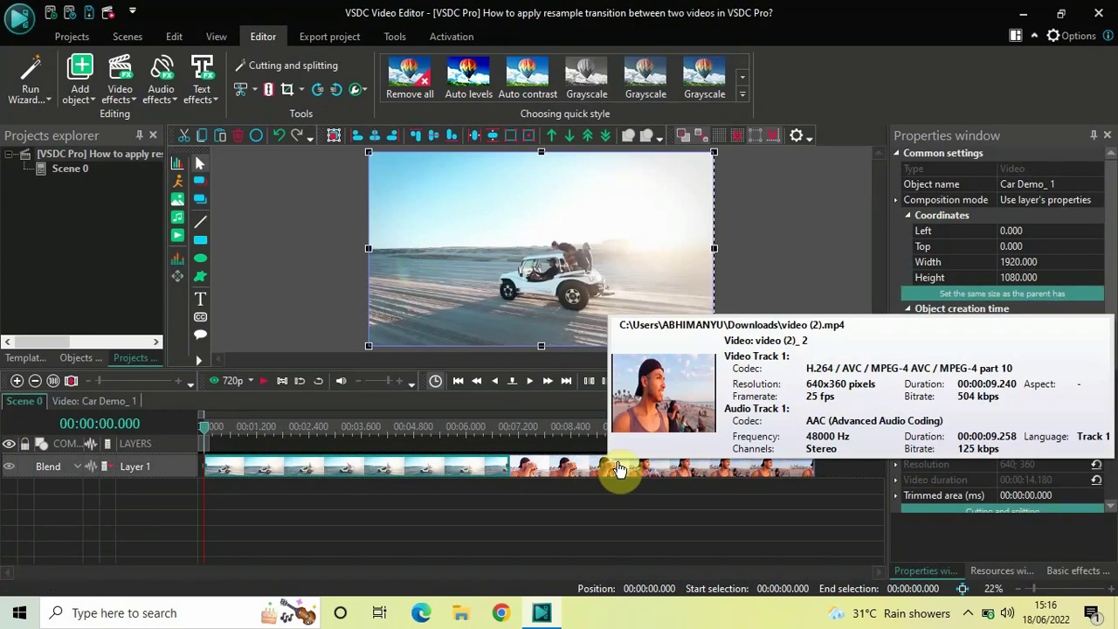
double_click(618, 470)
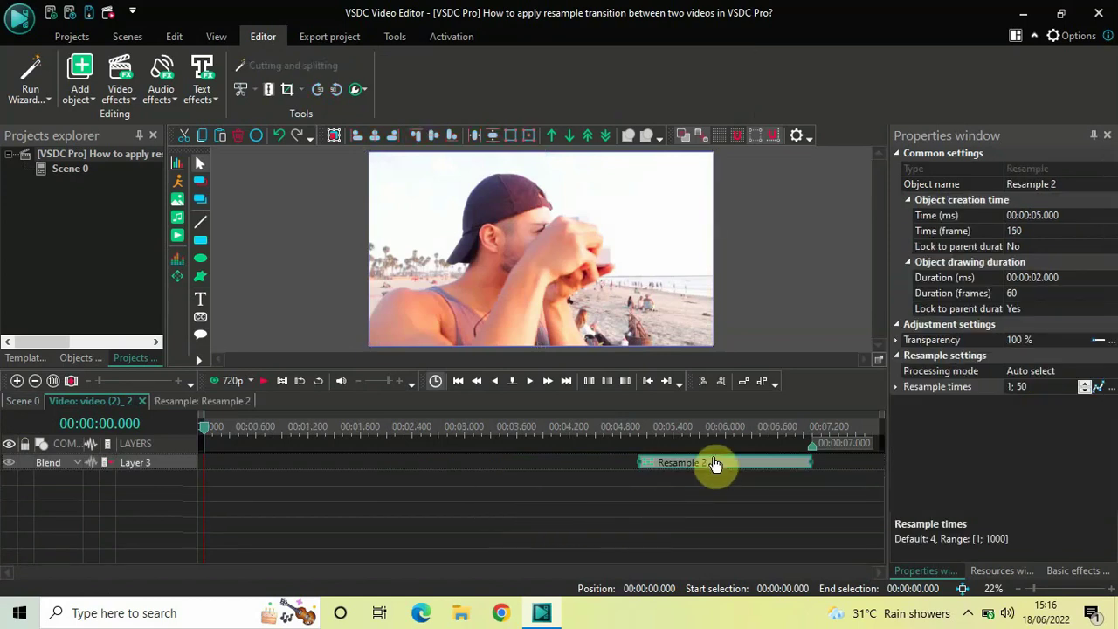
- Move Resample 2 to the clip's start and set its resample times to 50;1
drag(714, 468, 253, 415)
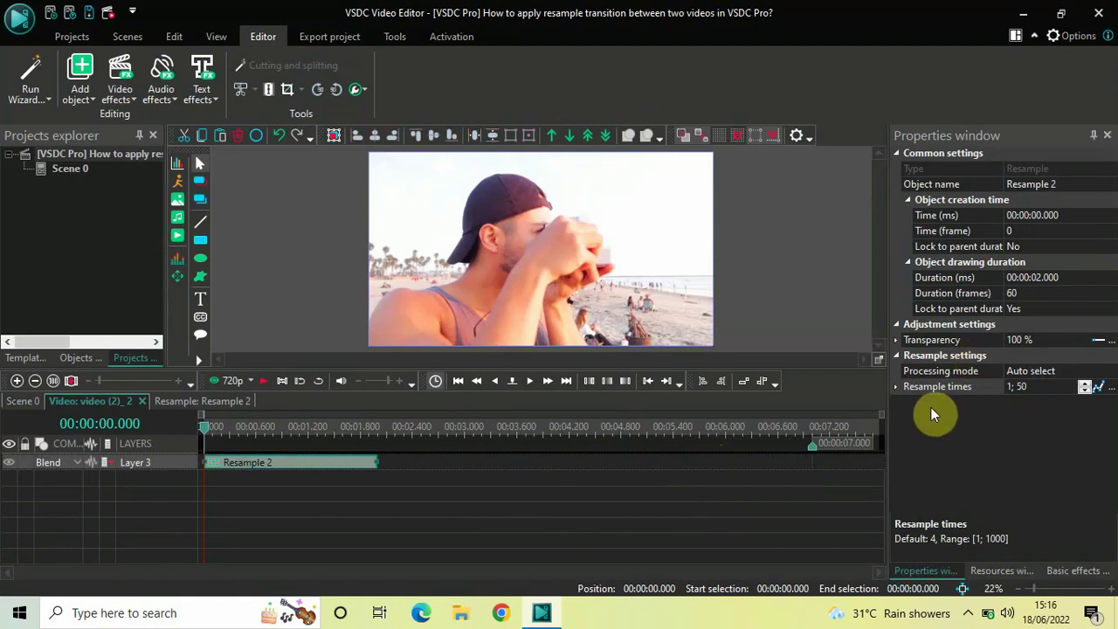
click(1041, 390)
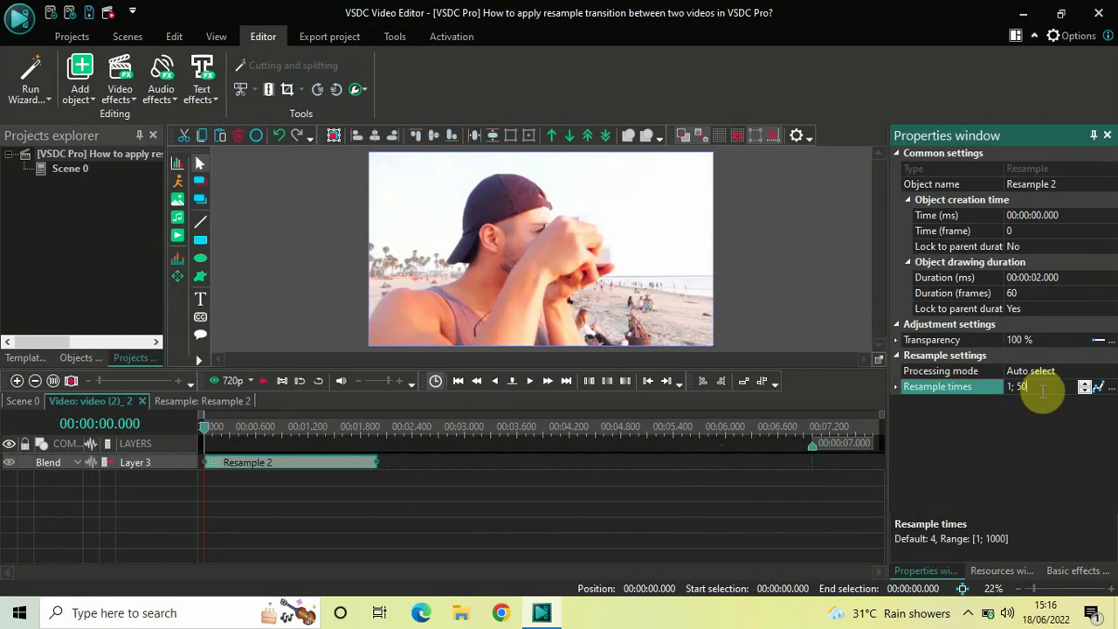
key(ctrl+a)
key(BackSpace)
text(50)
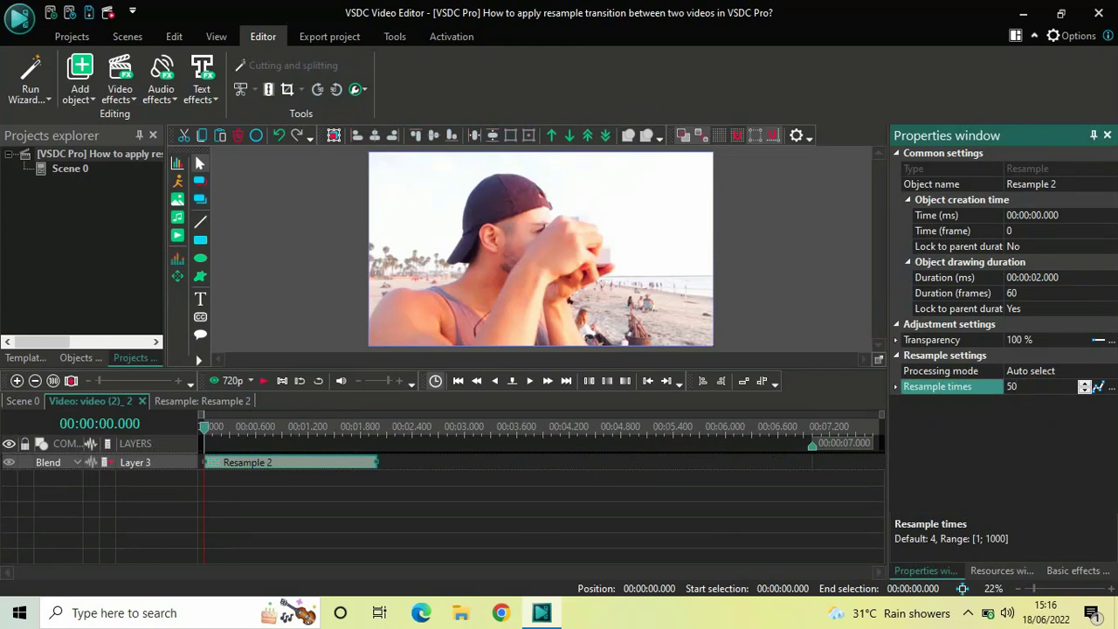
text(;1)
key(Return)
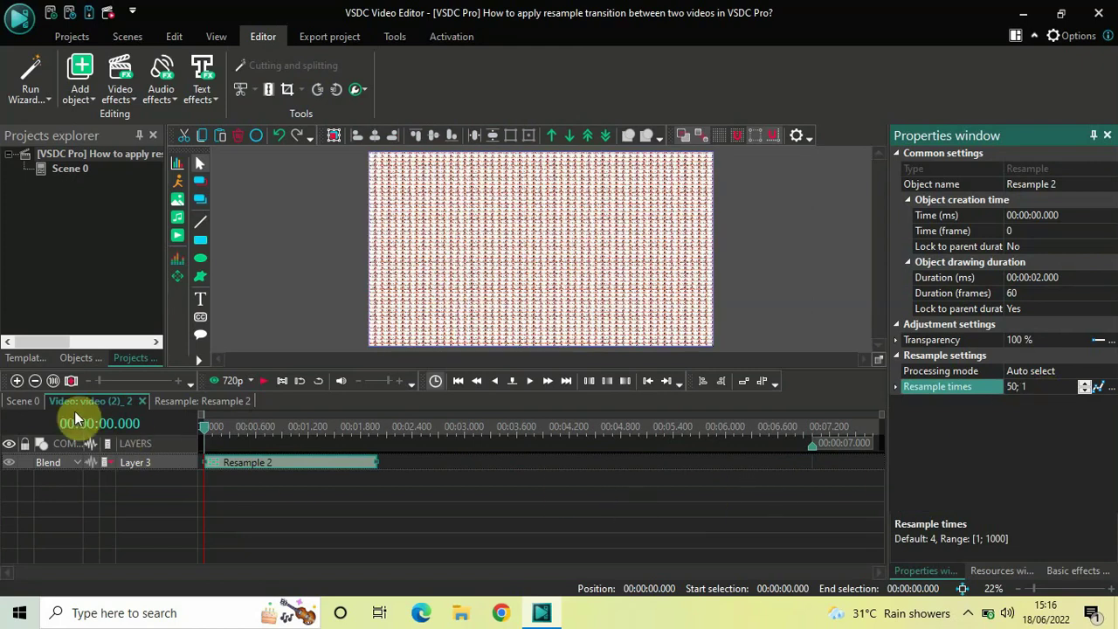
- Back on Scene 0, play the joined clips from about 1.7 s, then replay from about 2 s
click(36, 407)
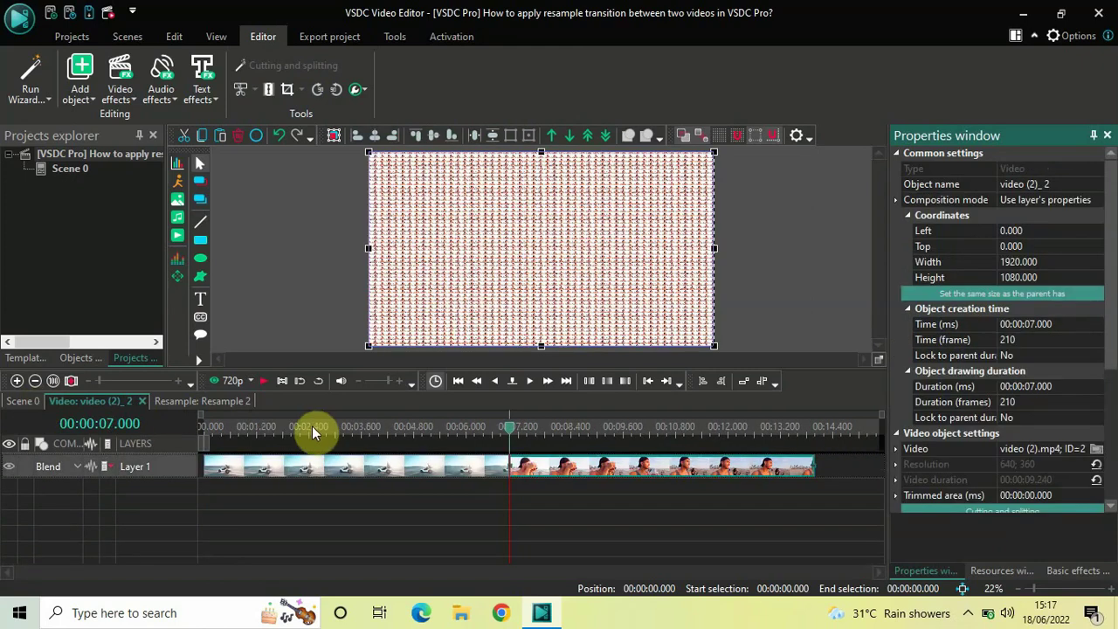
click(280, 430)
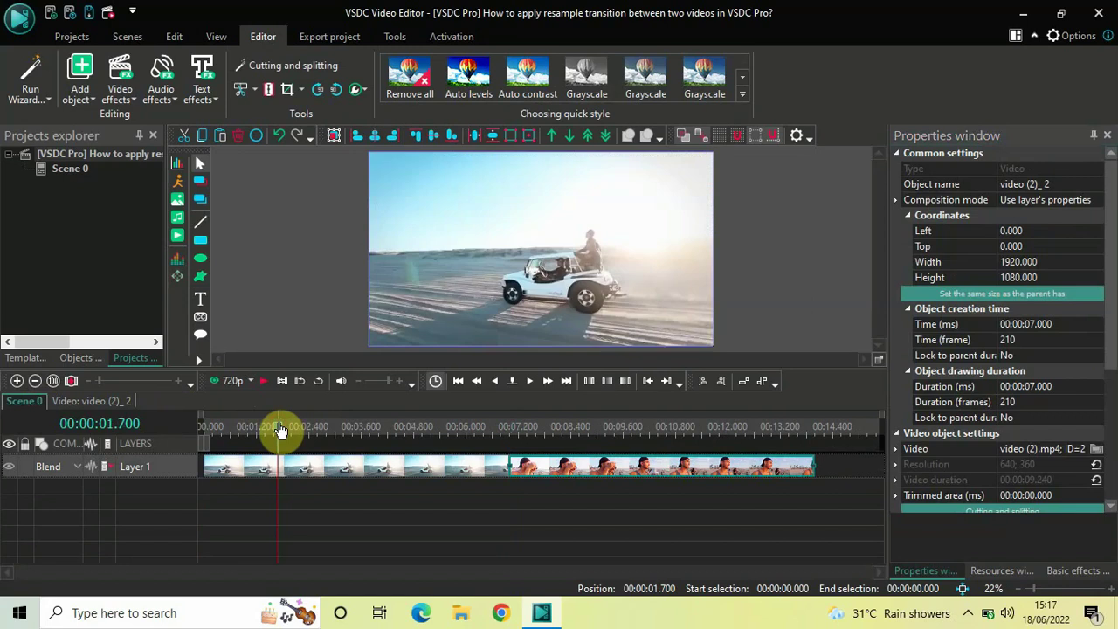
key(space)
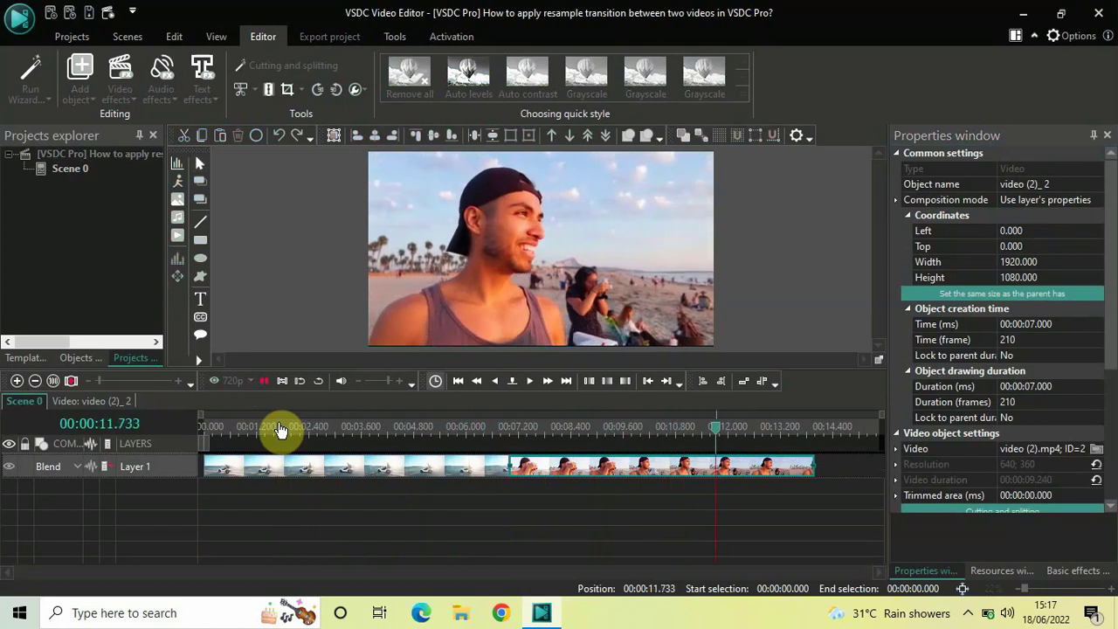
key(space)
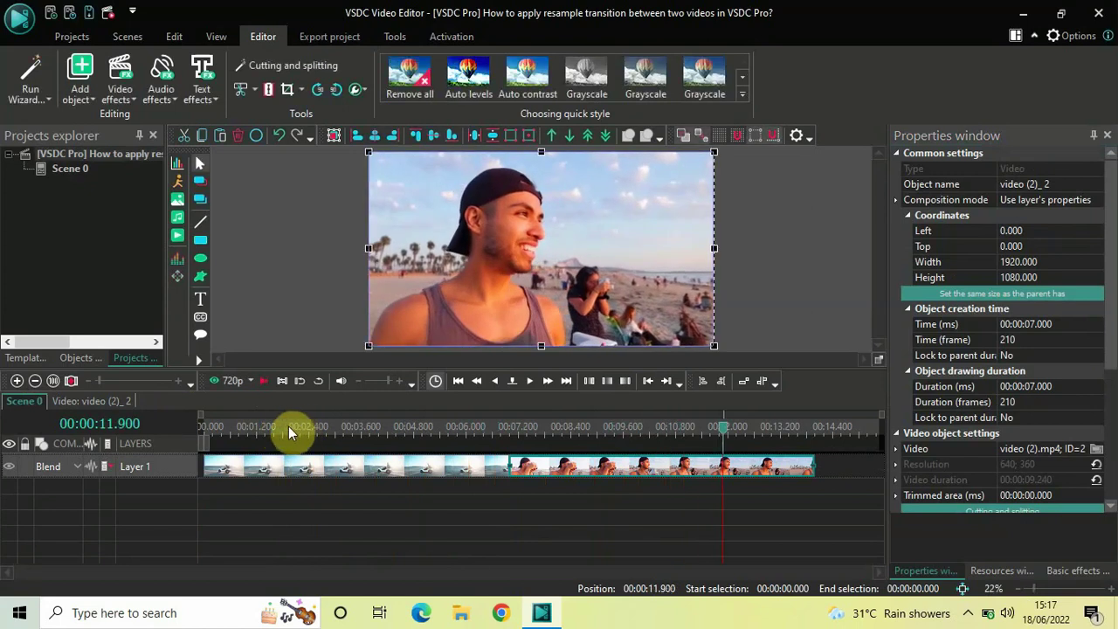
click(297, 431)
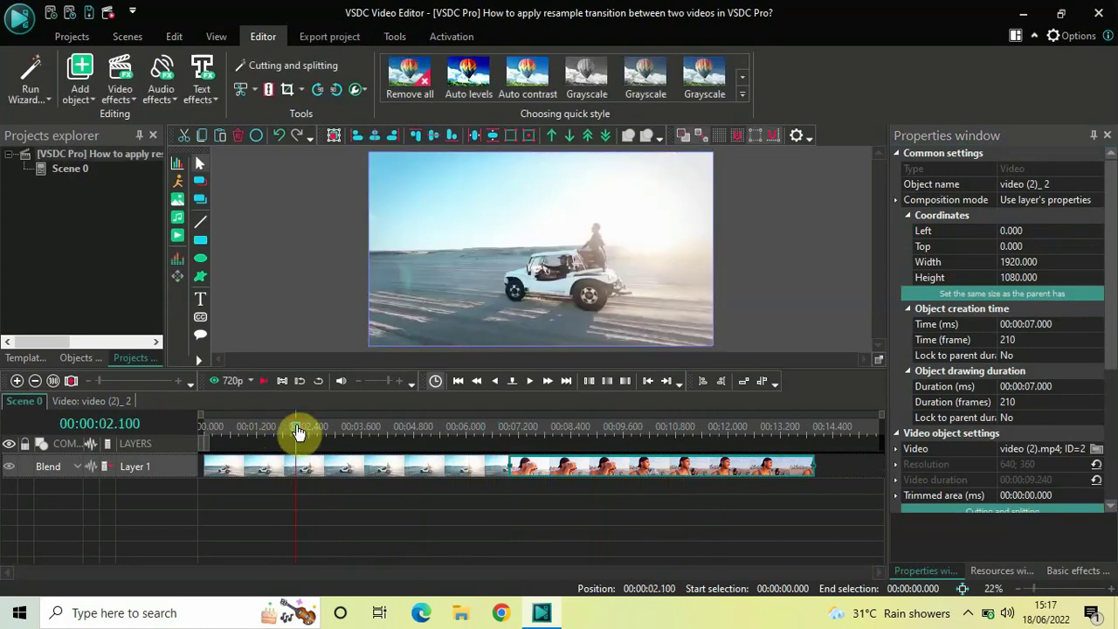
key(space)
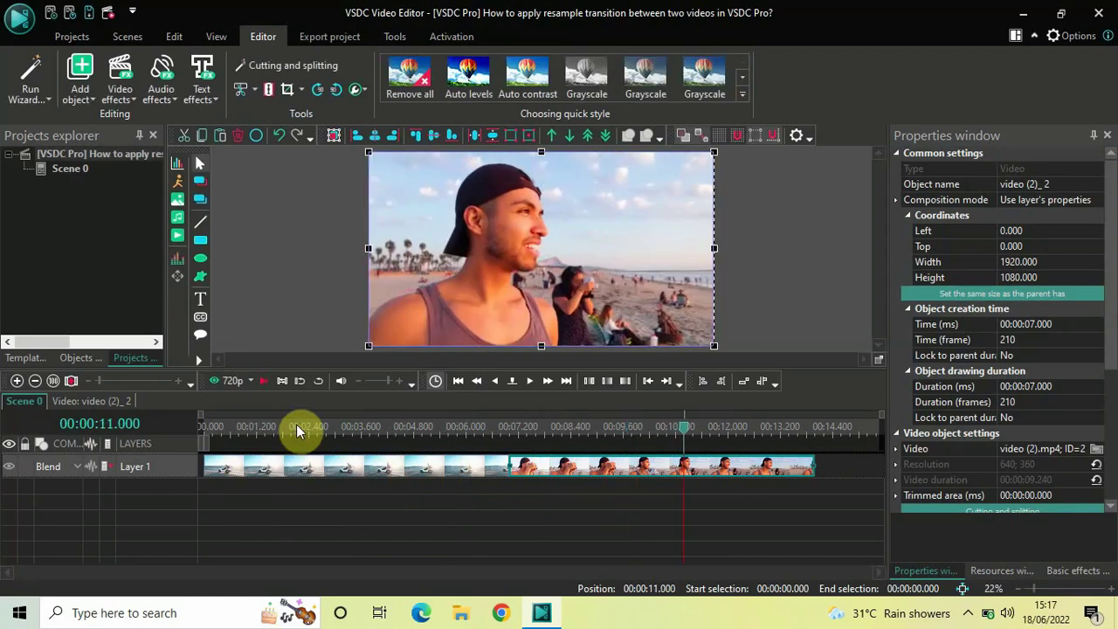
- Rewind, set preview quality to 240p, watch the project in the preview player, then close it
click(201, 426)
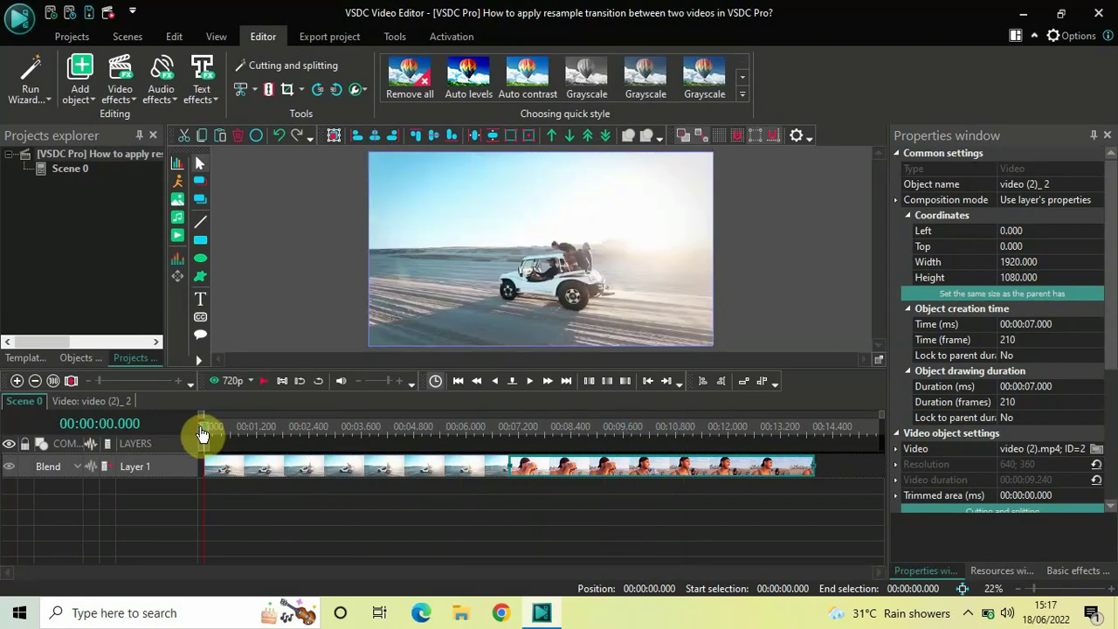
click(249, 383)
click(266, 486)
click(224, 384)
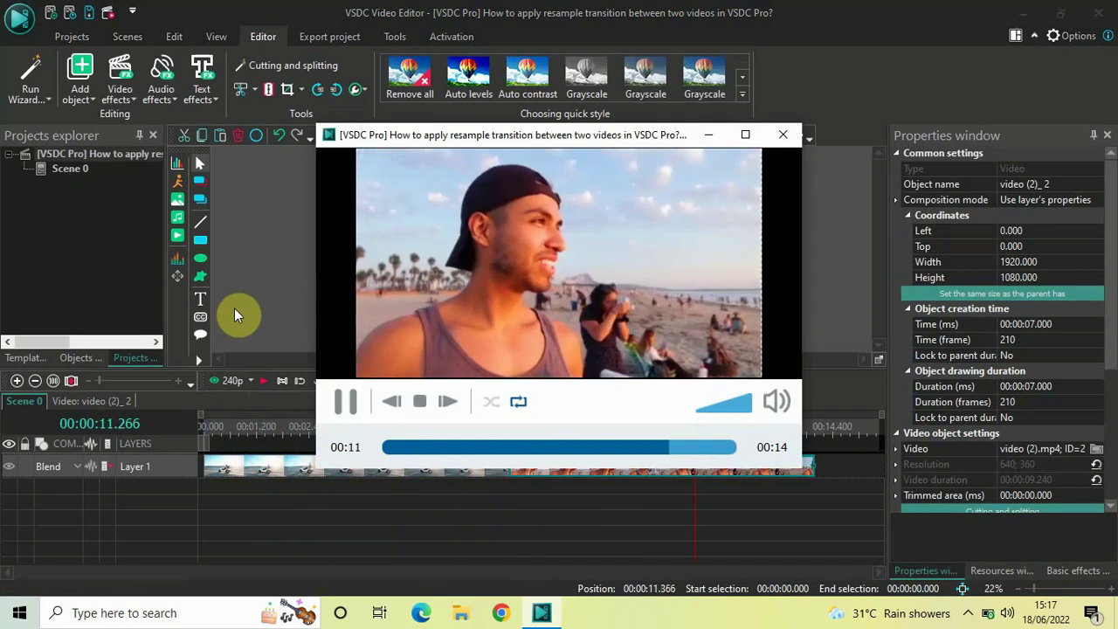
key(space)
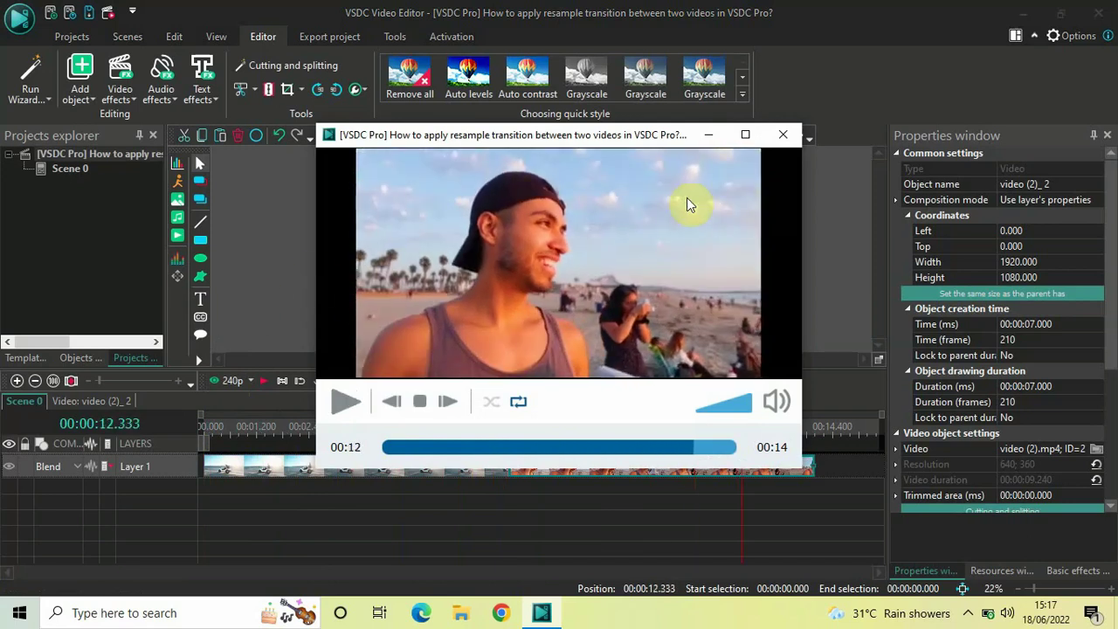
click(779, 138)
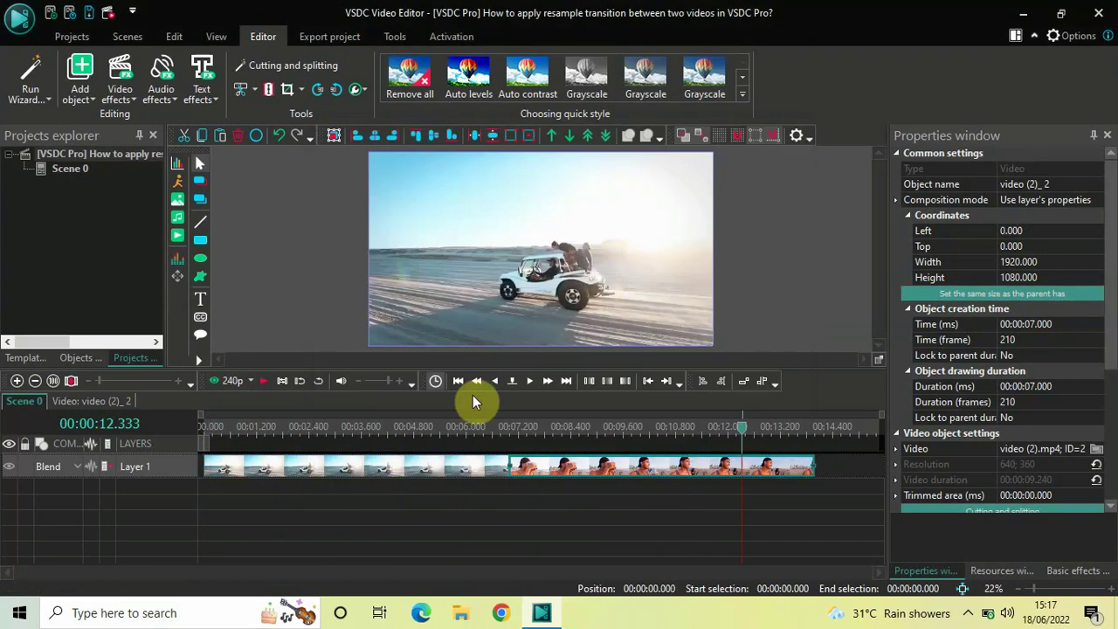
click(353, 429)
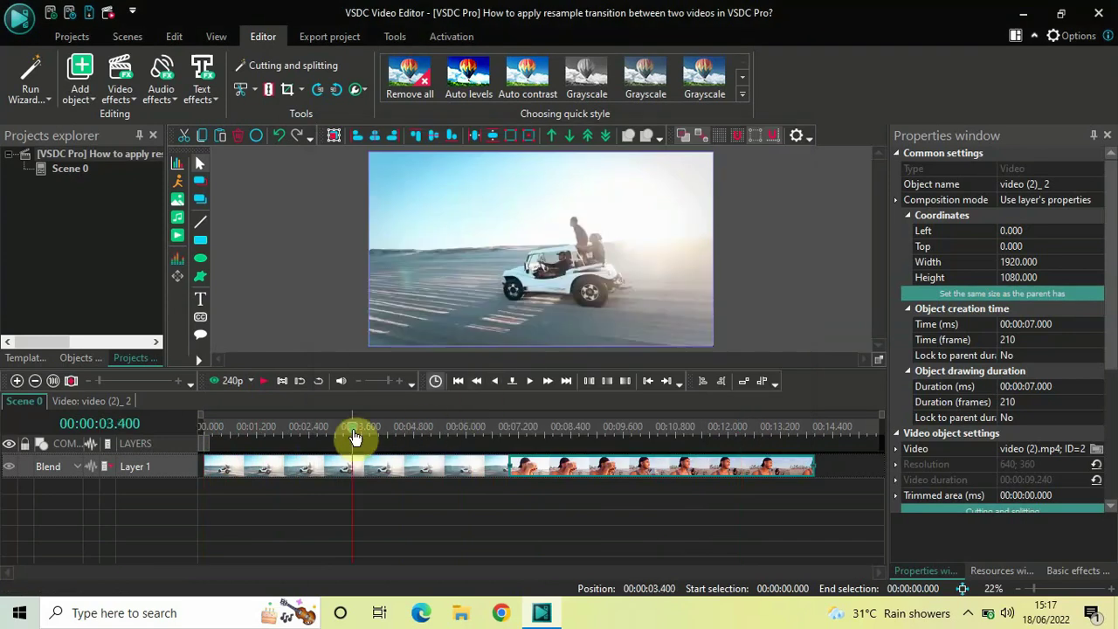